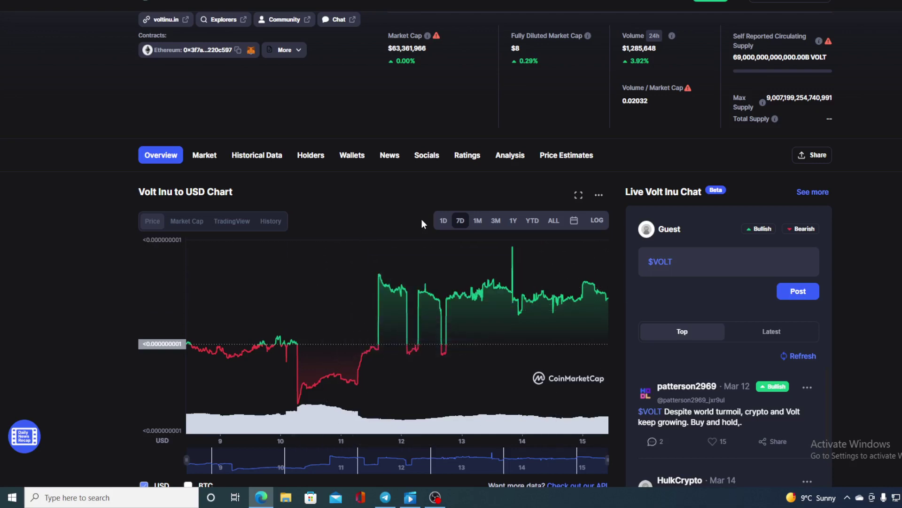
Switch the Volt Inu to USD price chart to the 1D range.
left_click(443, 222)
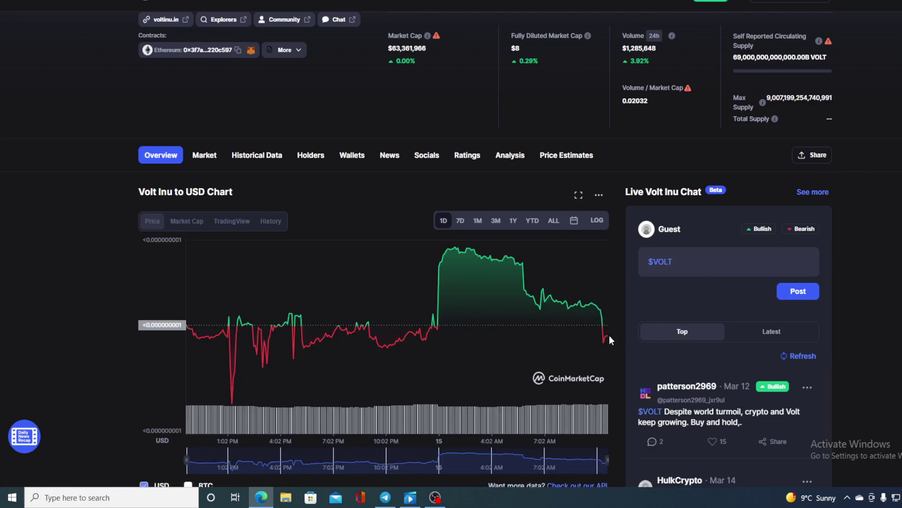
mouse_move(607, 339)
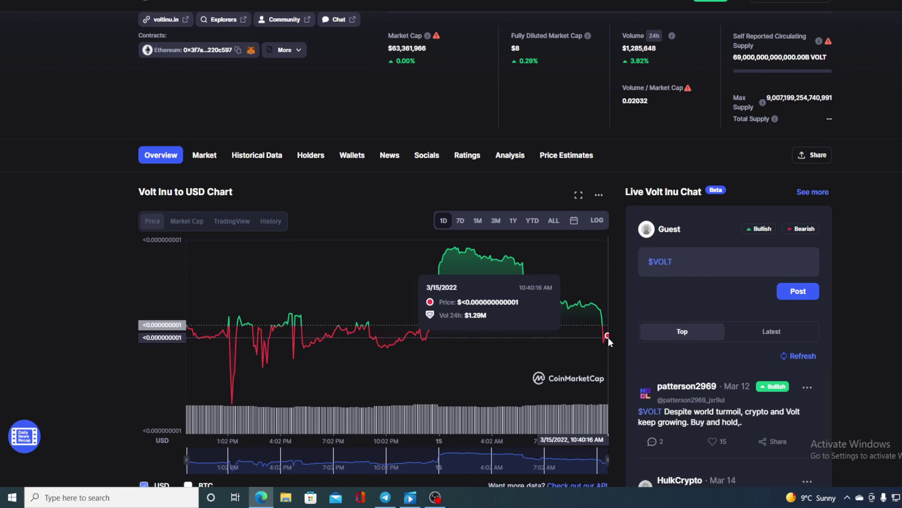
scroll(620, 264, "up", 1)
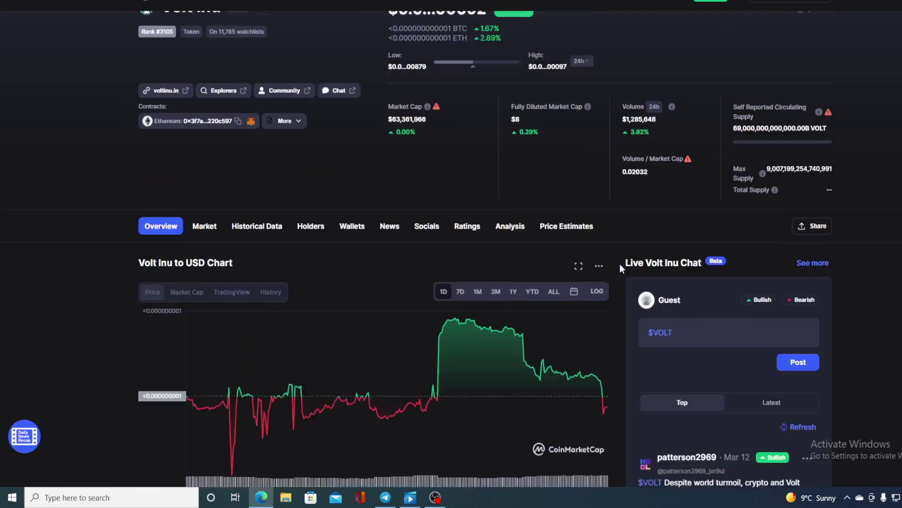
scroll(620, 264, "up", 1)
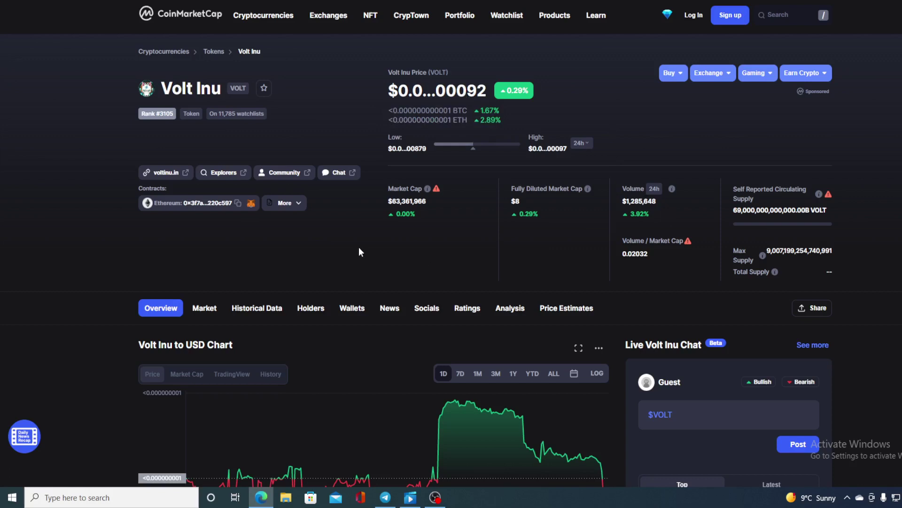
scroll(360, 252, "down", 2)
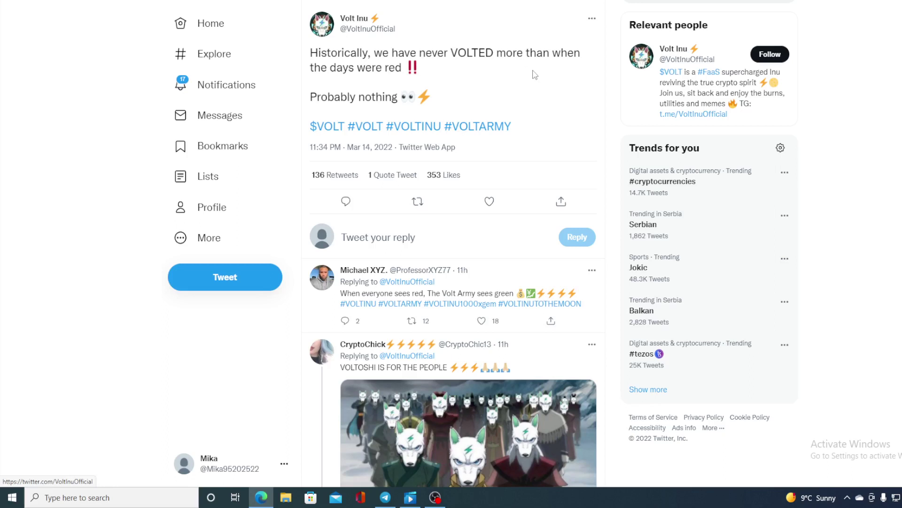
scroll(534, 75, "down", 1)
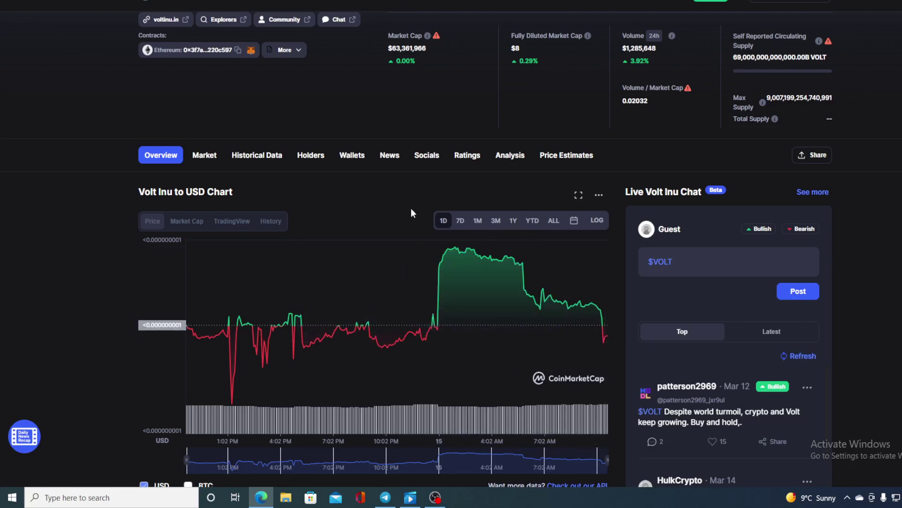
Switch the Volt Inu price chart to the 7D range.
left_click(460, 221)
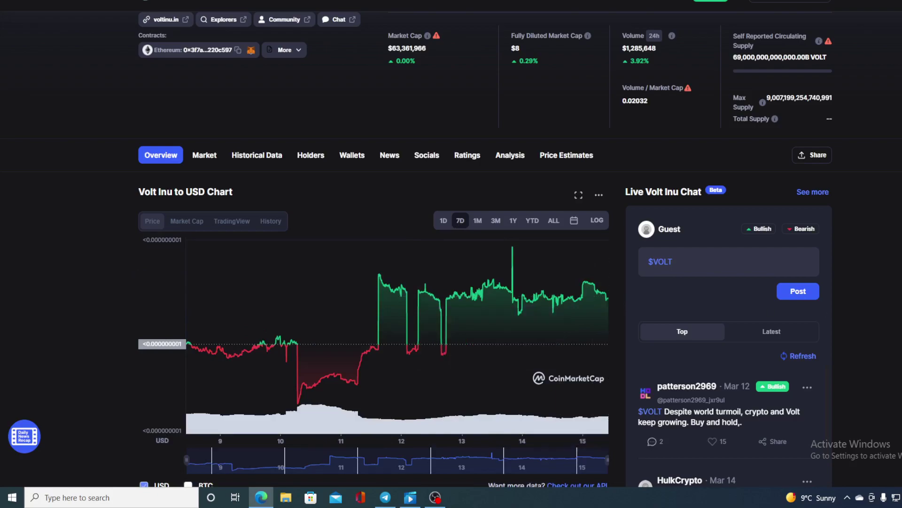
scroll(485, 282, "down", 2)
scroll(485, 282, "down", 3)
scroll(485, 282, "down", 5)
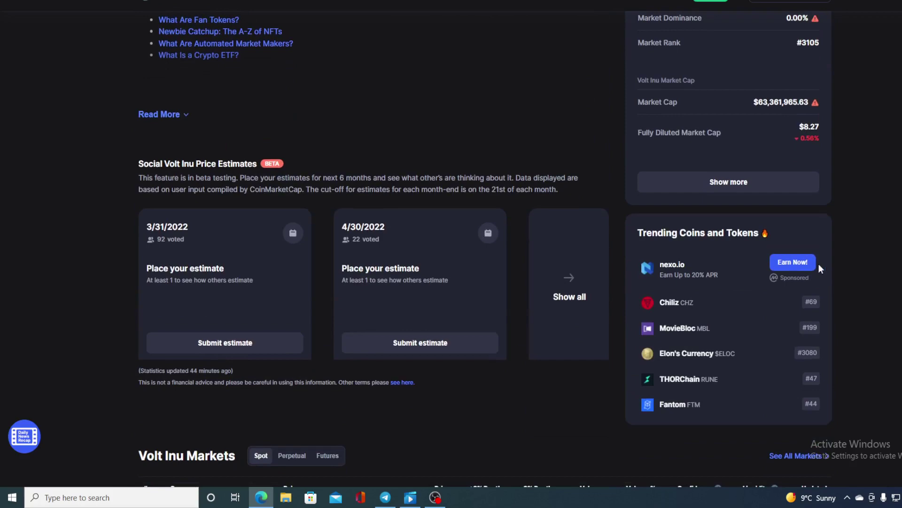
Expand VOLT Price Statistics to show price history, all-time high/low and supply figures.
left_click(737, 182)
scroll(845, 205, "up", 3)
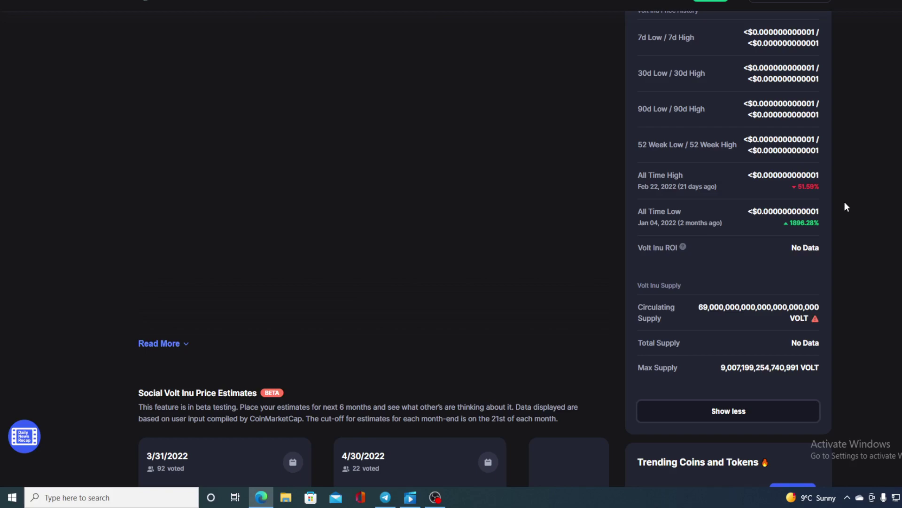
scroll(844, 202, "up", 5)
scroll(841, 200, "up", 1)
scroll(840, 200, "up", 4)
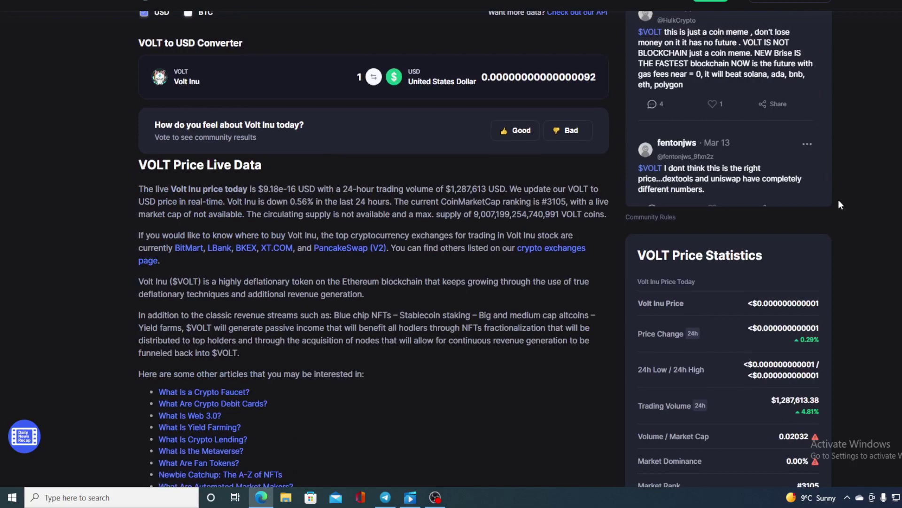
scroll(838, 200, "up", 4)
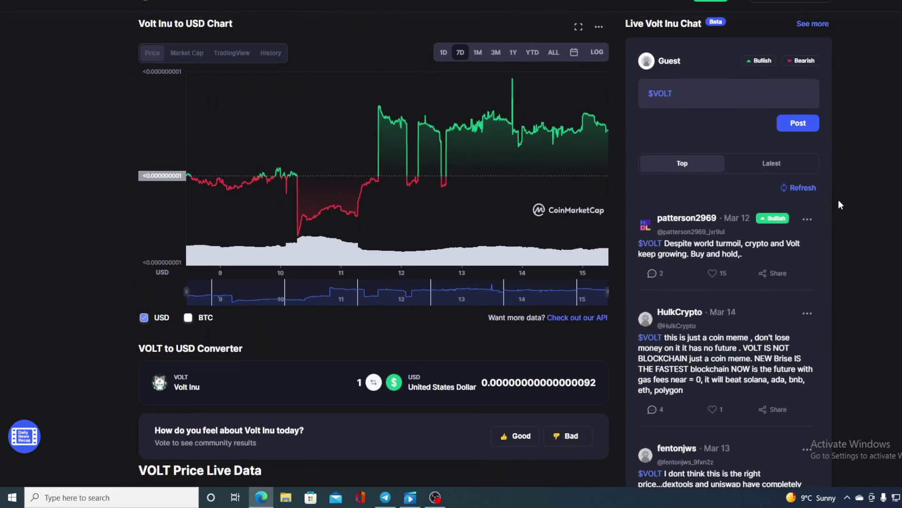